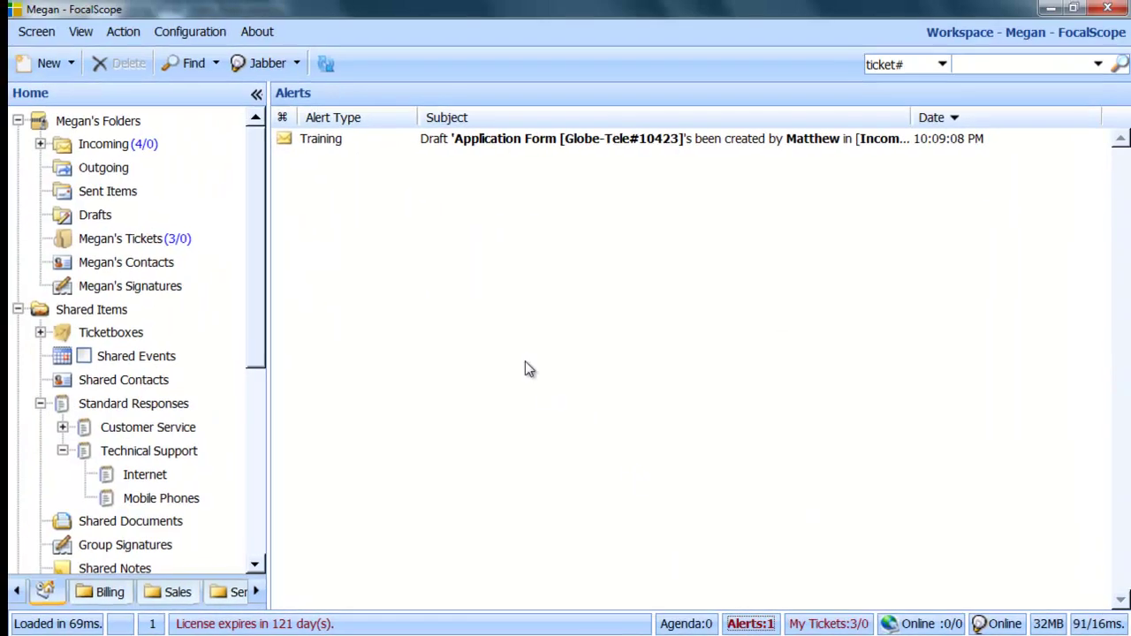
Attach form357.docx to Matthew's 'Application Form [Globe-Tele#10423]' draft and send it despite the spelling warning
{"action": "double_click", "coordinate": [491, 140]}
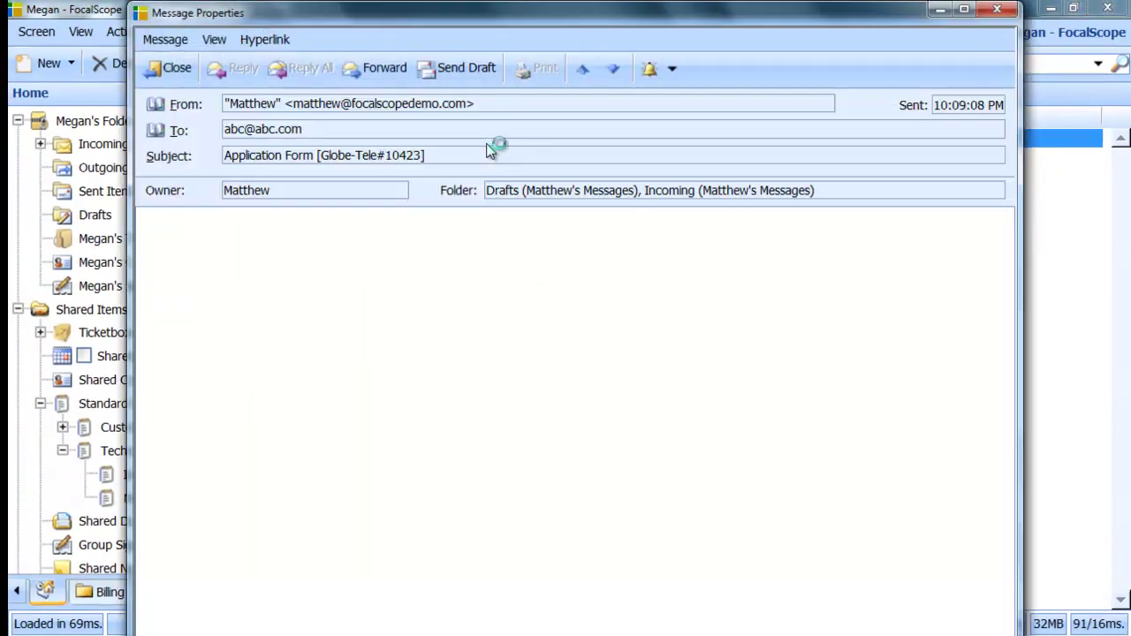
{"action": "left_click", "coordinate": [487, 71]}
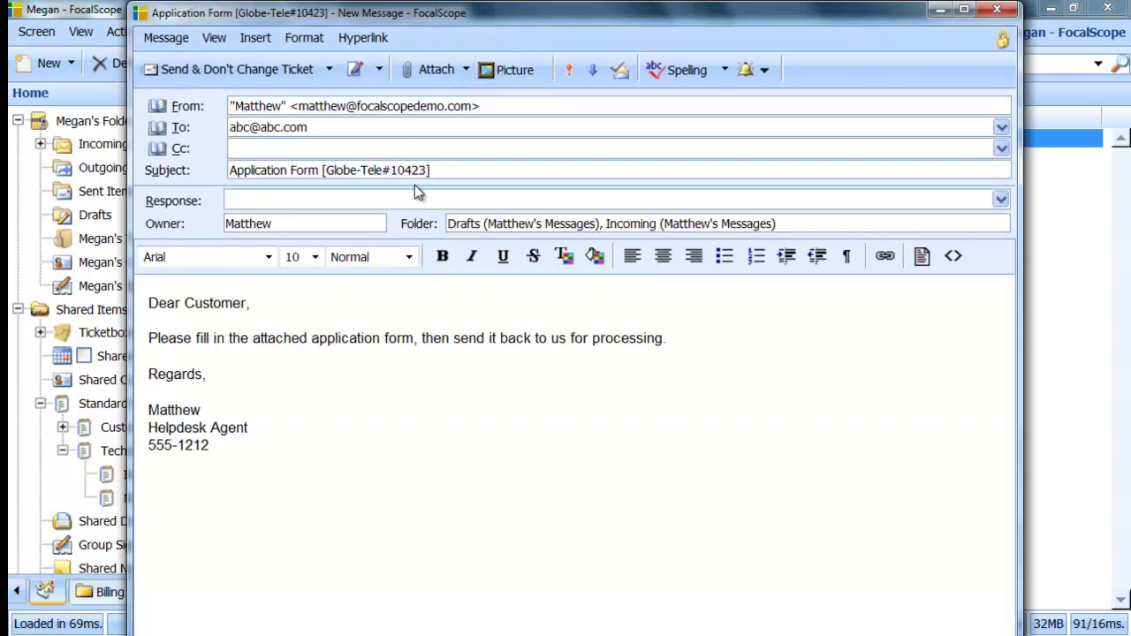
{"action": "left_click", "coordinate": [445, 68]}
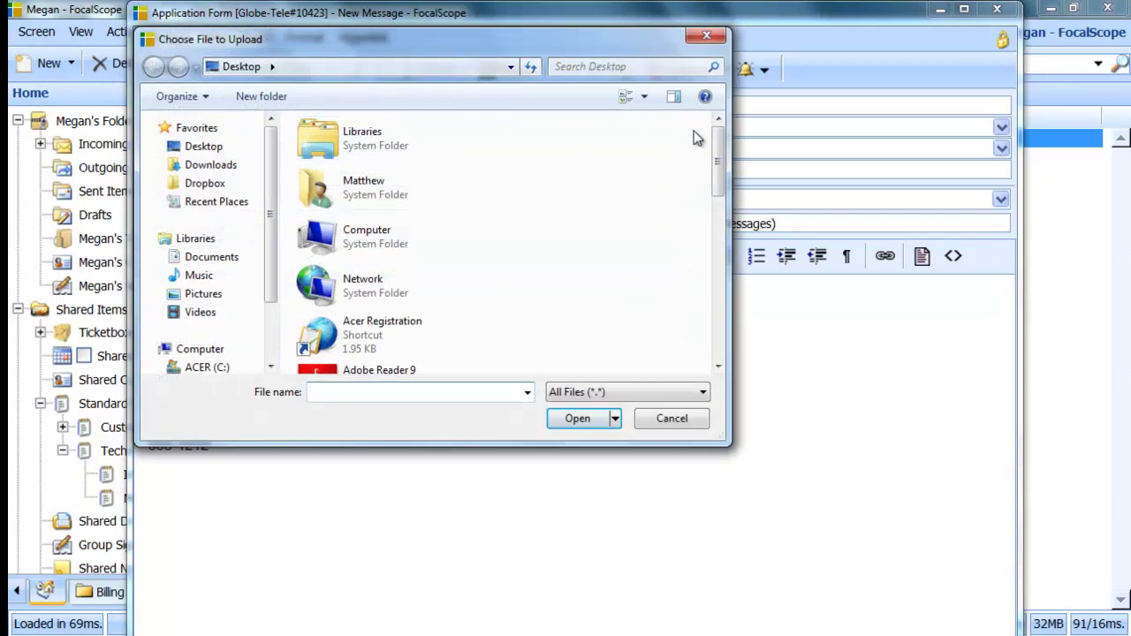
{"action": "left_click_drag", "start_coordinate": [723, 146], "coordinate": [711, 340]}
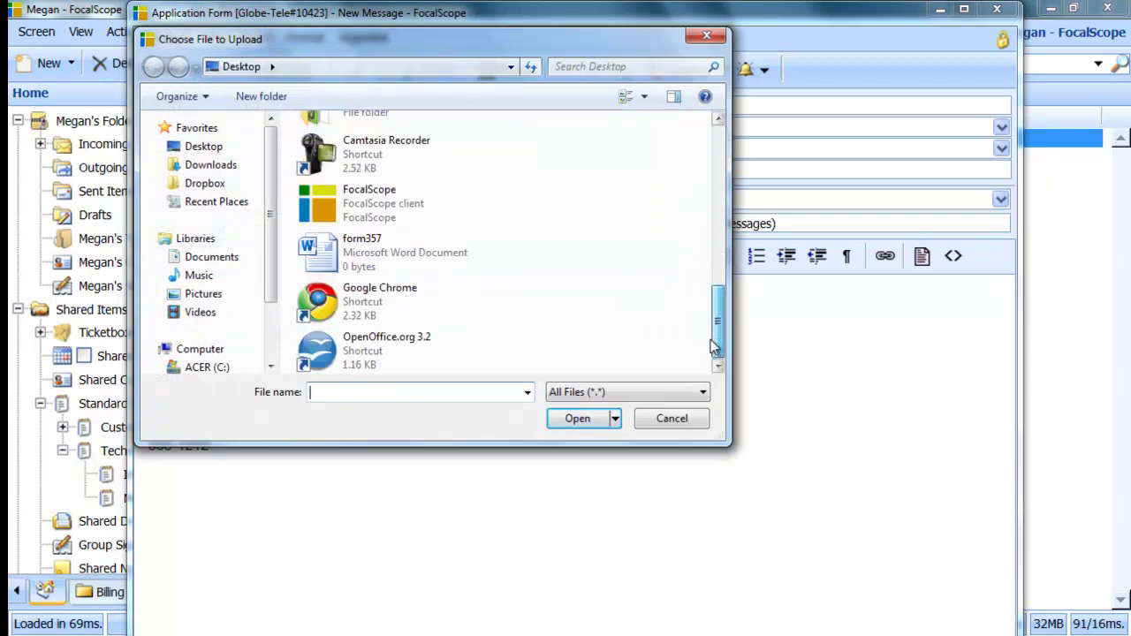
{"action": "left_click", "coordinate": [447, 275]}
{"action": "left_click", "coordinate": [577, 419]}
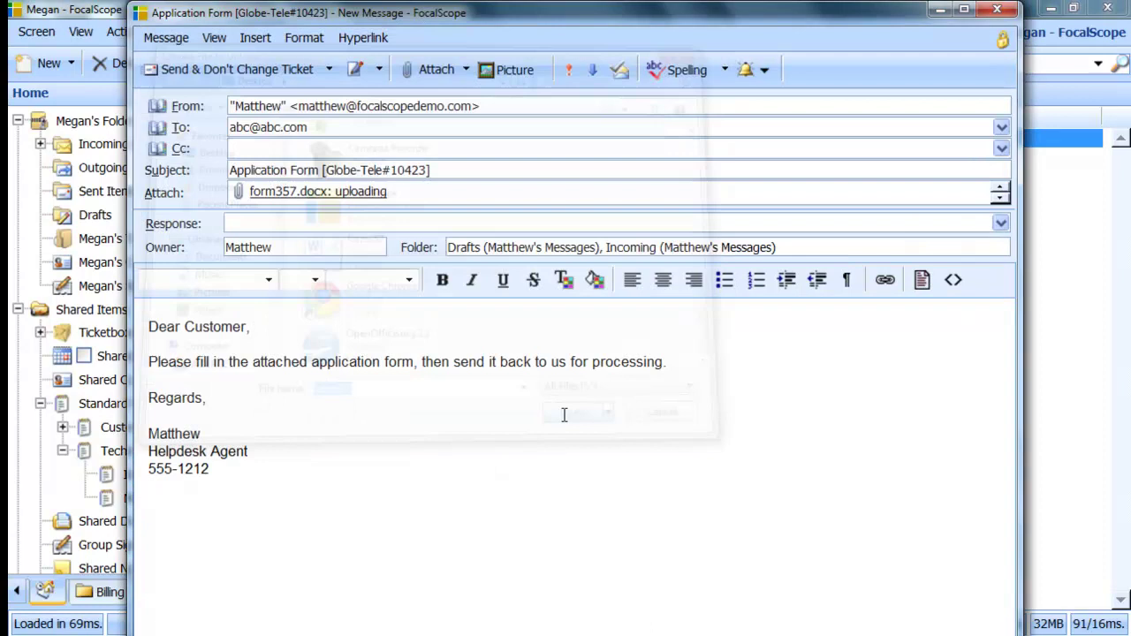
{"action": "left_click", "coordinate": [303, 77]}
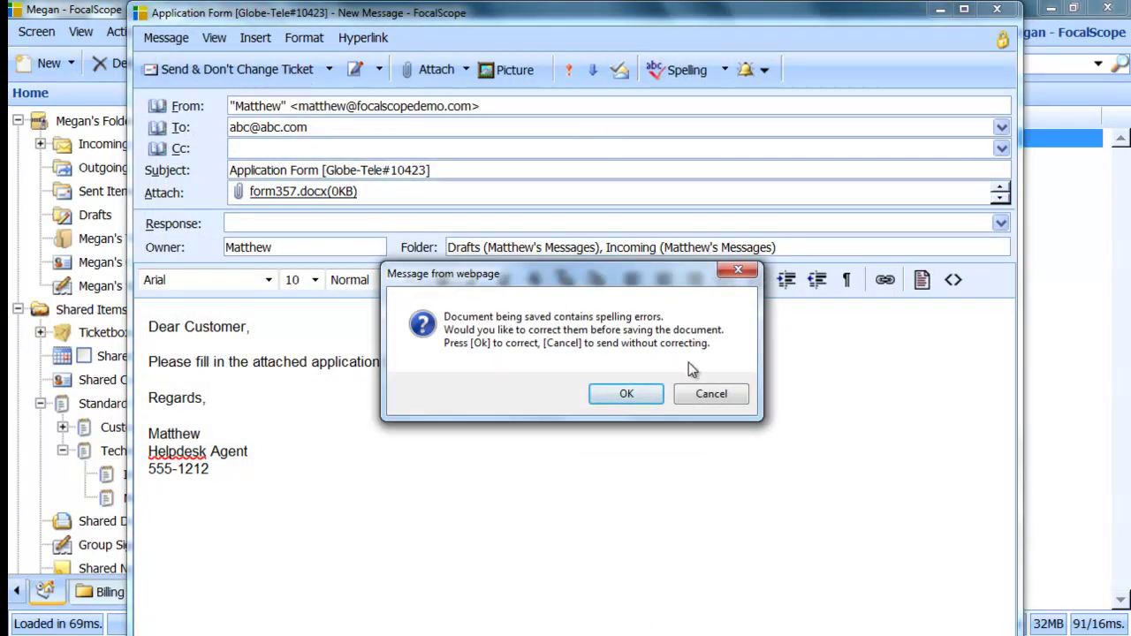
{"action": "left_click", "coordinate": [700, 391]}
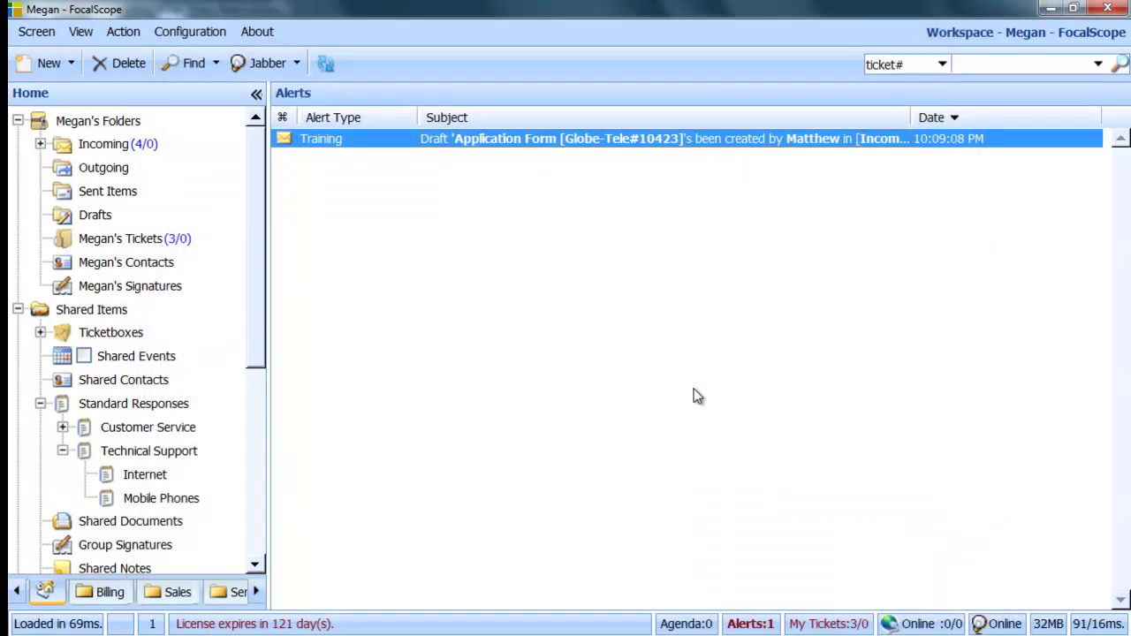
Delete the Training alert about Matthew's Application Form draft, confirming the deletion
{"action": "right_click", "coordinate": [675, 146]}
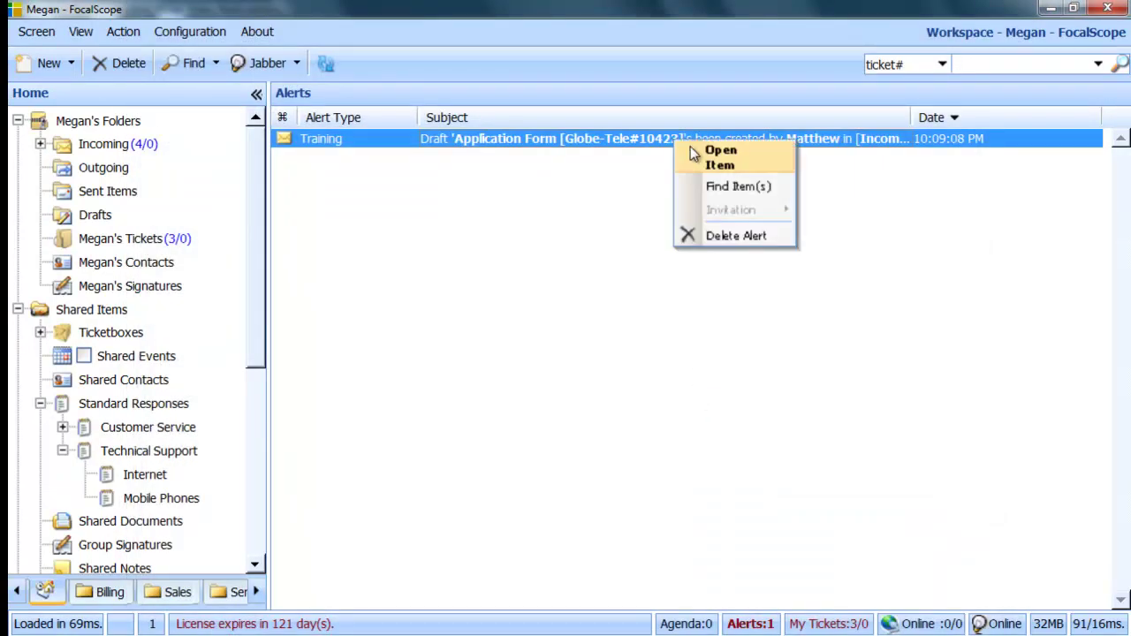
{"action": "left_click", "coordinate": [699, 227]}
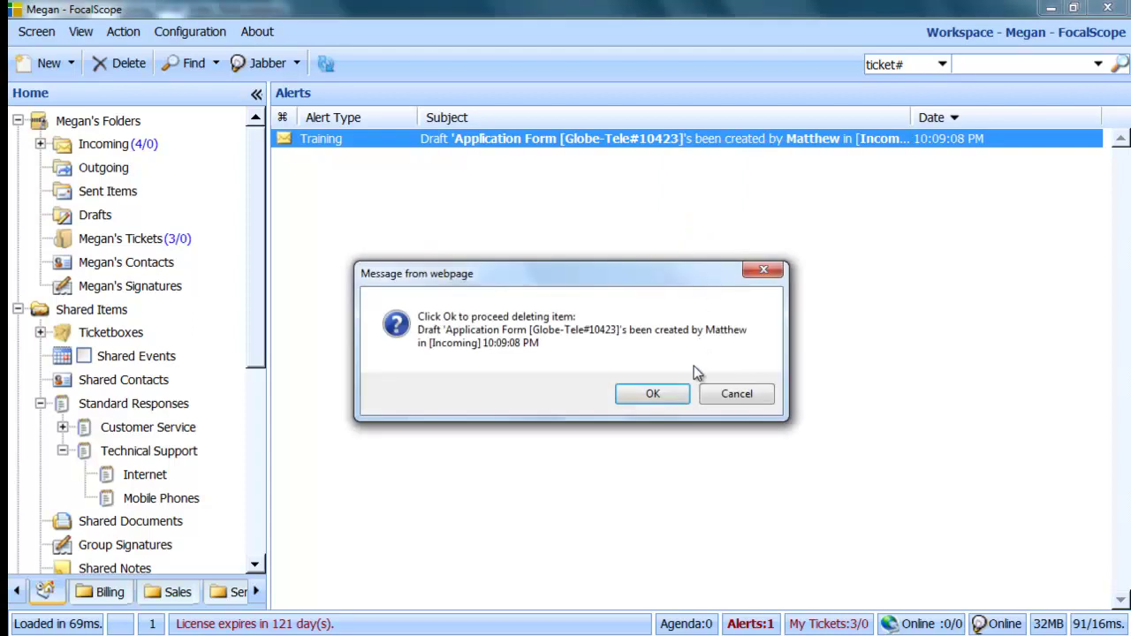
{"action": "left_click", "coordinate": [675, 398]}
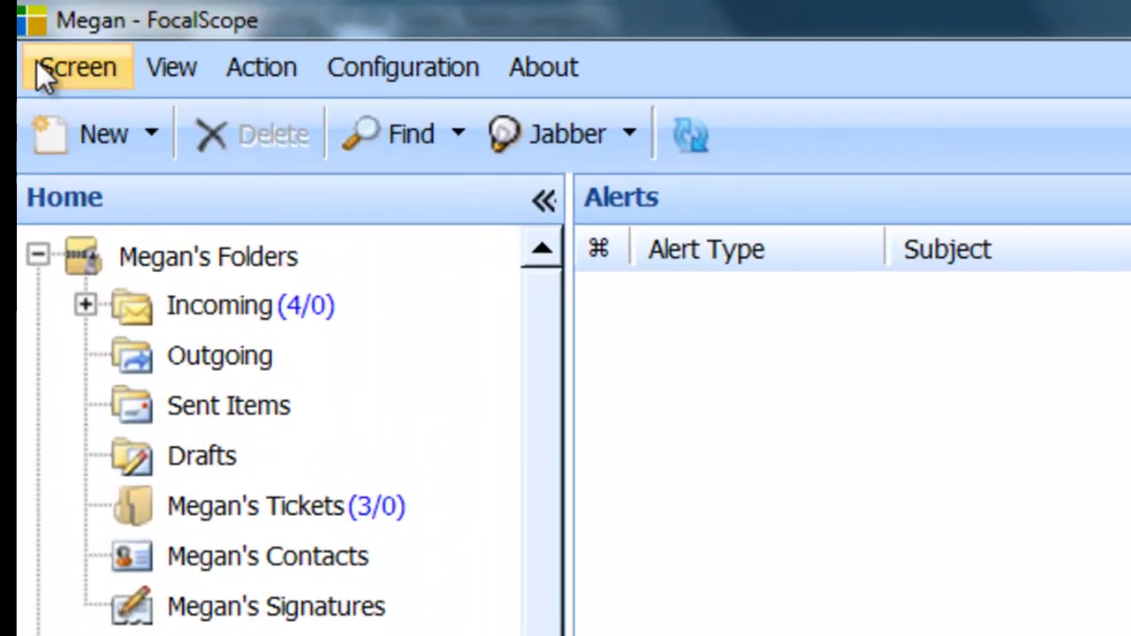
Go to Administration > Workflow Configuration > Training to list trainees and supervisors
{"action": "left_click", "coordinate": [18, 31]}
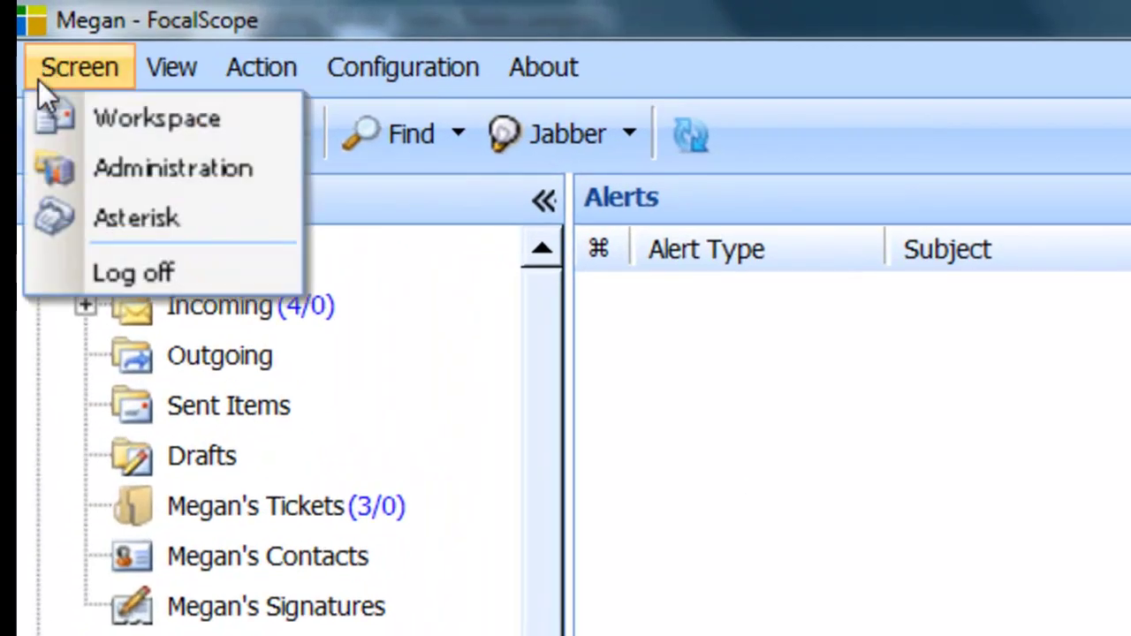
{"action": "left_click", "coordinate": [46, 166]}
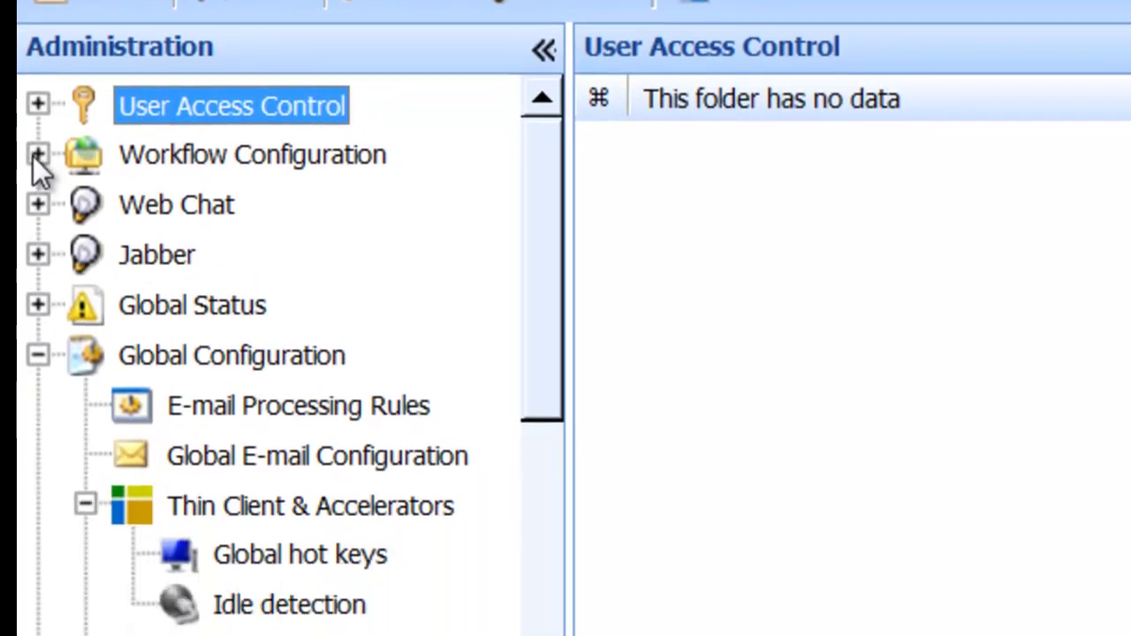
{"action": "left_click", "coordinate": [36, 268]}
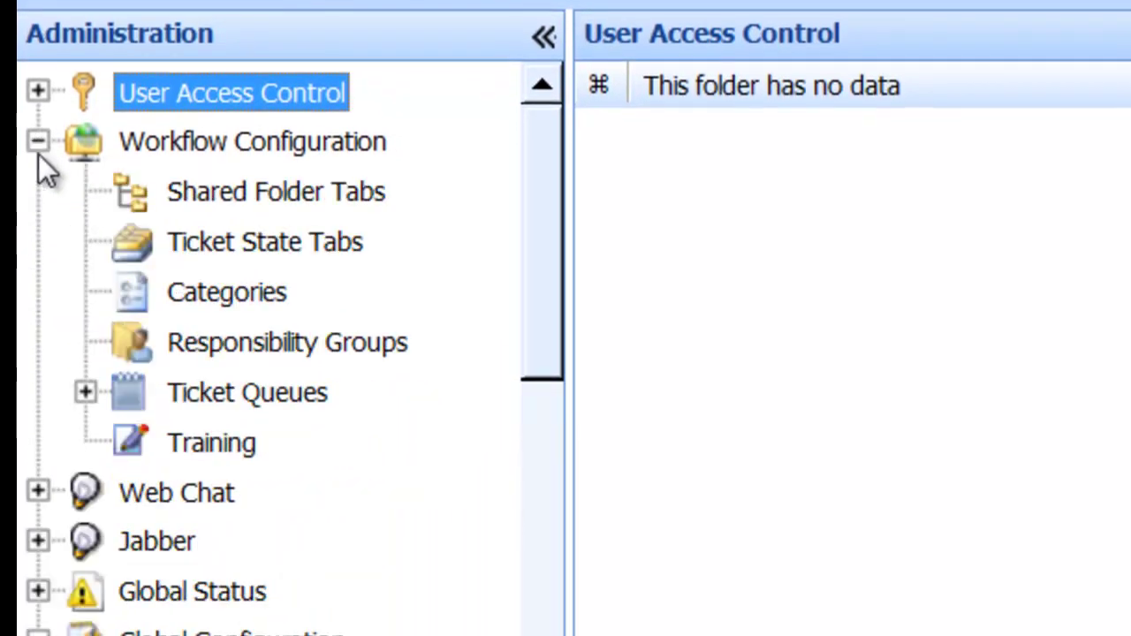
{"action": "left_click", "coordinate": [152, 439]}
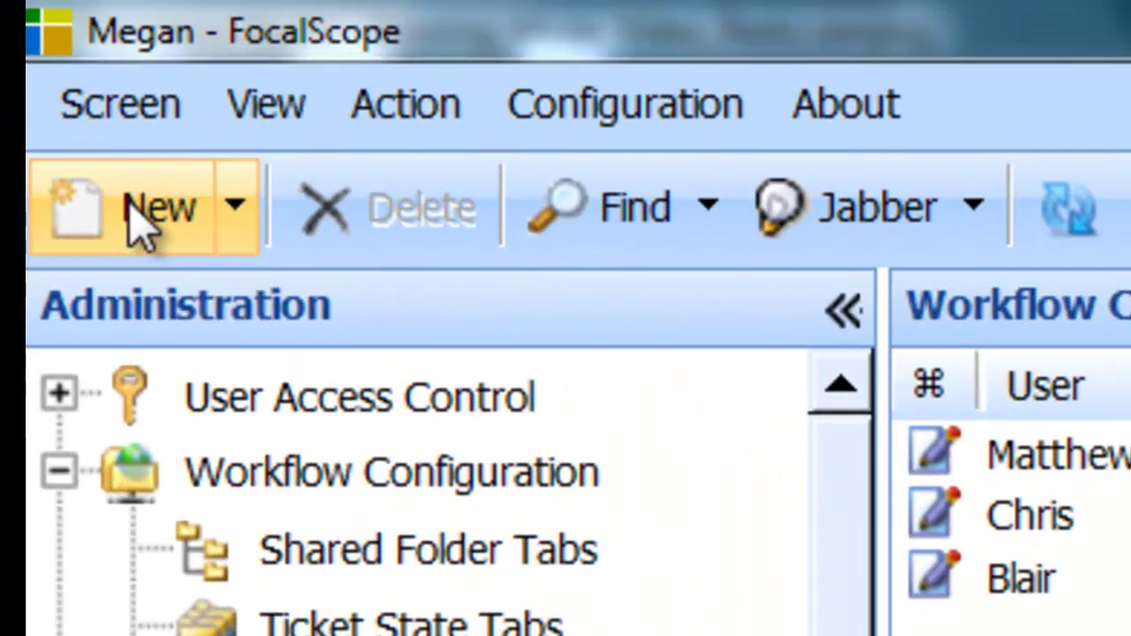
Add Amaya as a trainee supervised by Blair, with training mode also enabled for ticketboxes
{"action": "left_click", "coordinate": [142, 225]}
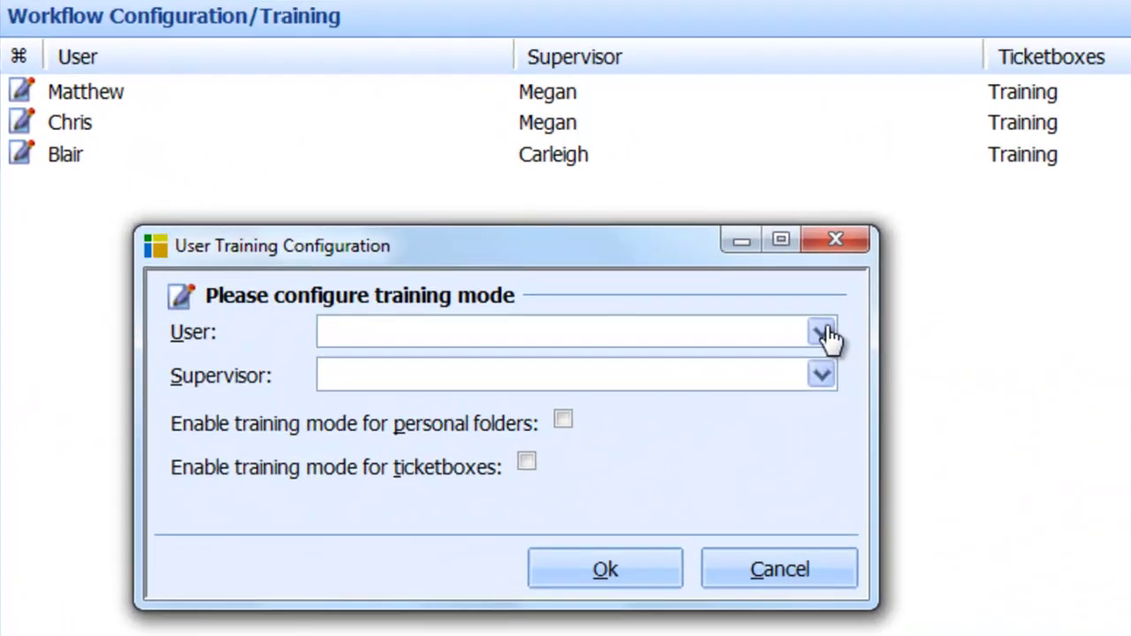
{"action": "left_click", "coordinate": [824, 334]}
{"action": "left_click", "coordinate": [712, 445]}
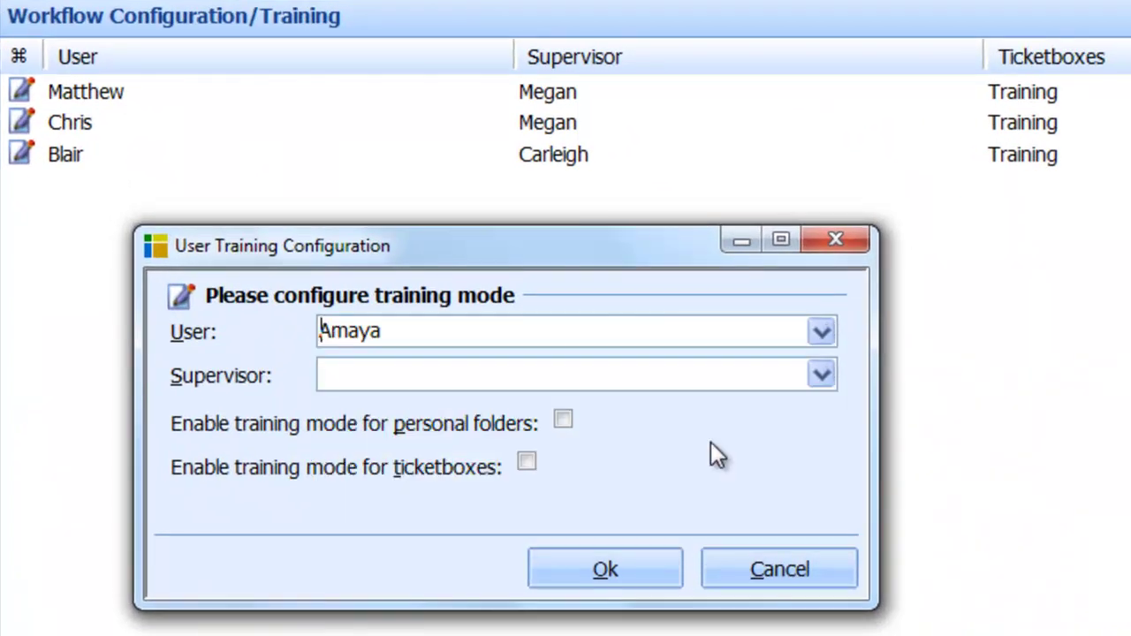
{"action": "left_click", "coordinate": [820, 375]}
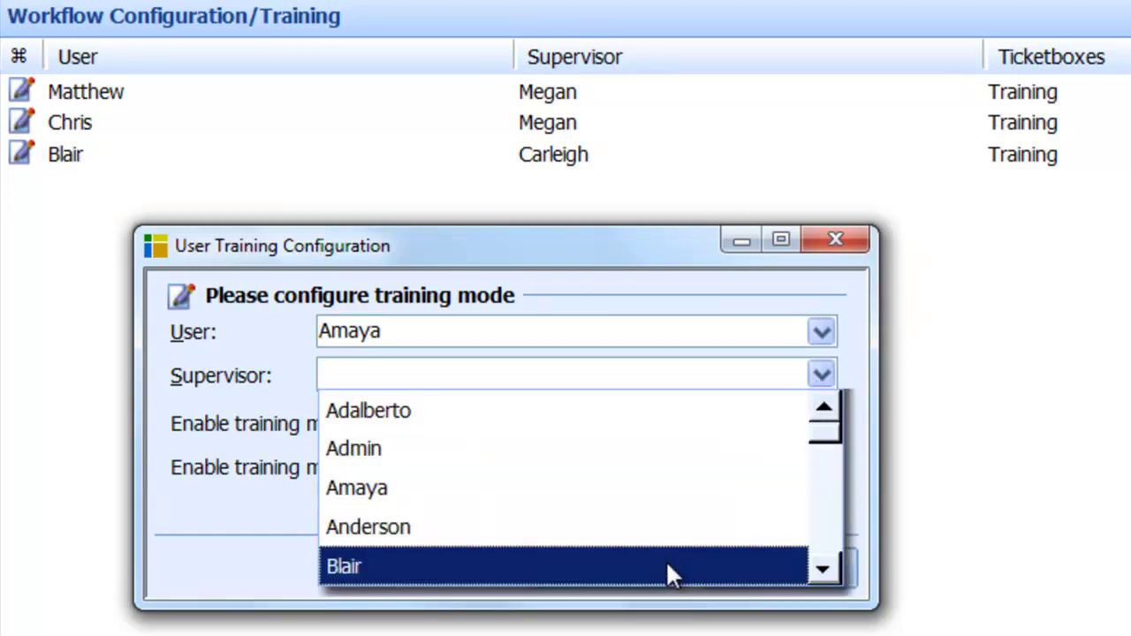
{"action": "left_click", "coordinate": [666, 562]}
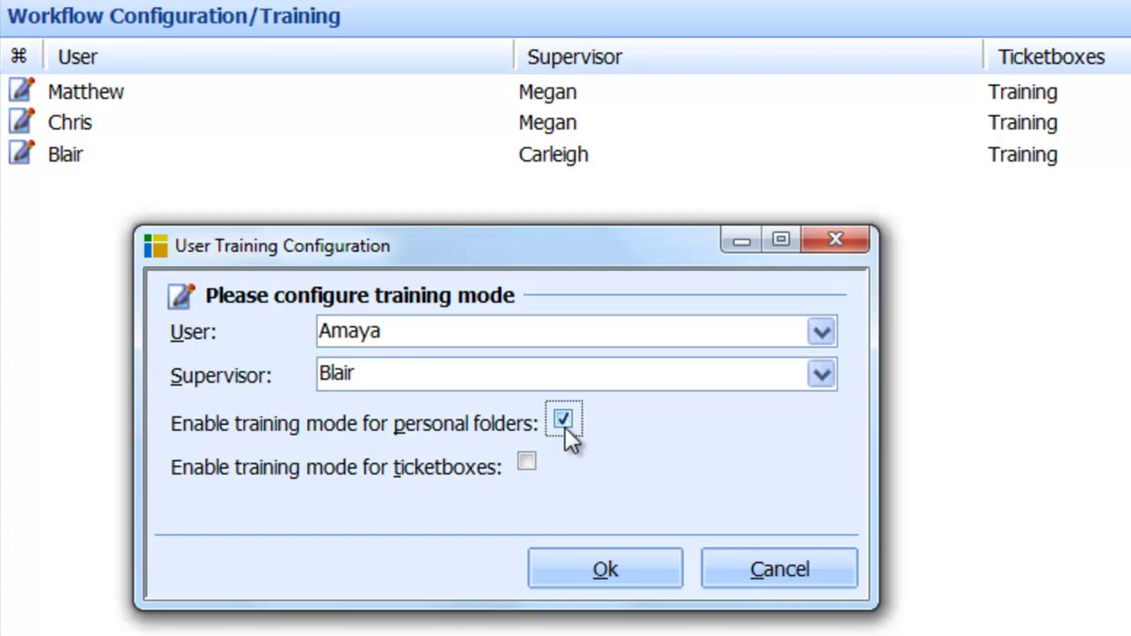
{"action": "left_click", "coordinate": [537, 464]}
{"action": "left_click", "coordinate": [538, 561]}
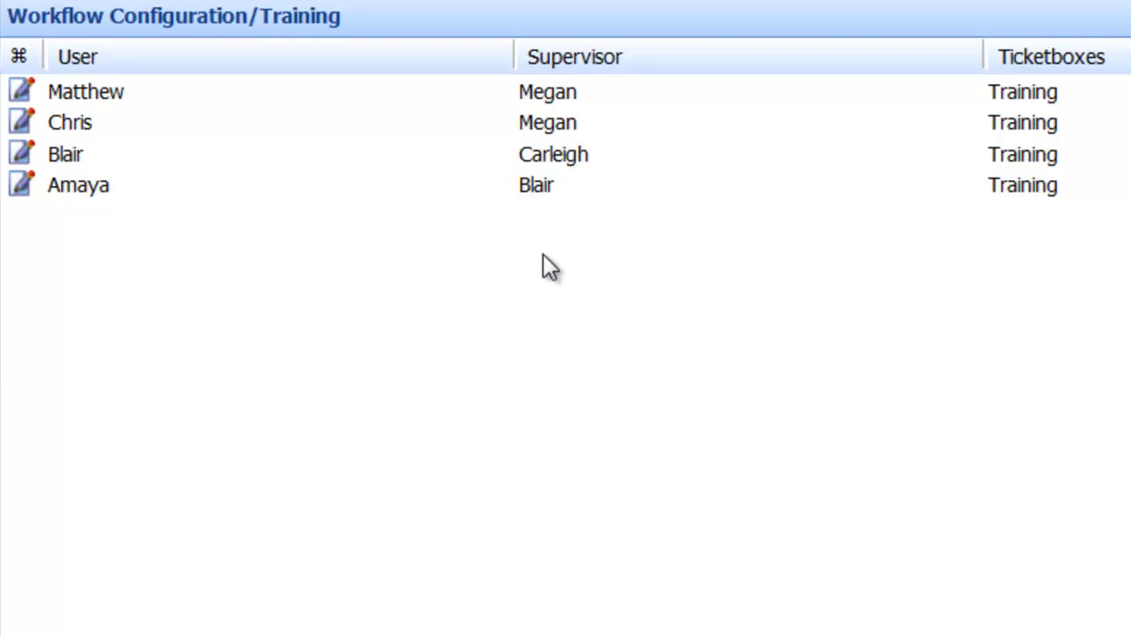
Delete Amaya's training entry from the list and confirm the deletion
{"action": "left_click", "coordinate": [544, 192]}
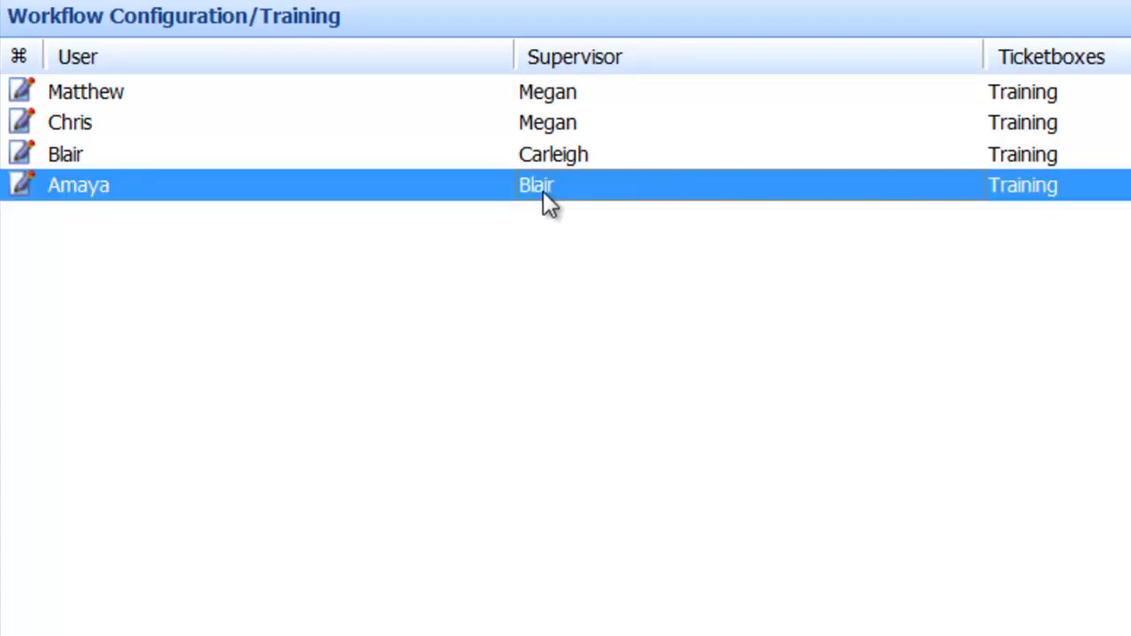
{"action": "right_click", "coordinate": [543, 191]}
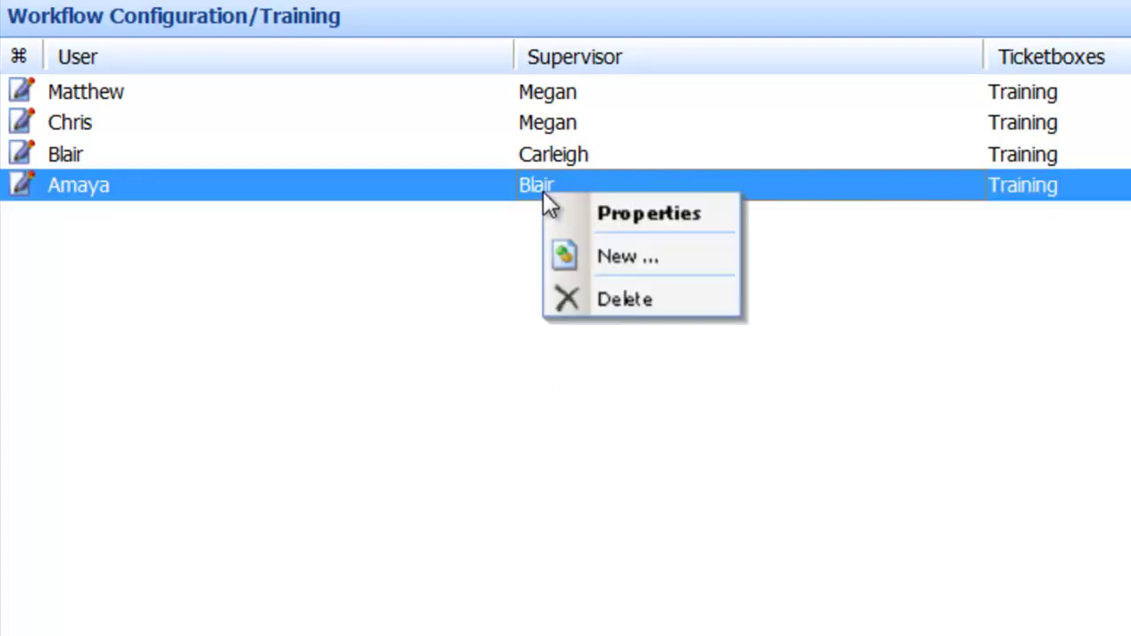
{"action": "left_click", "coordinate": [564, 302]}
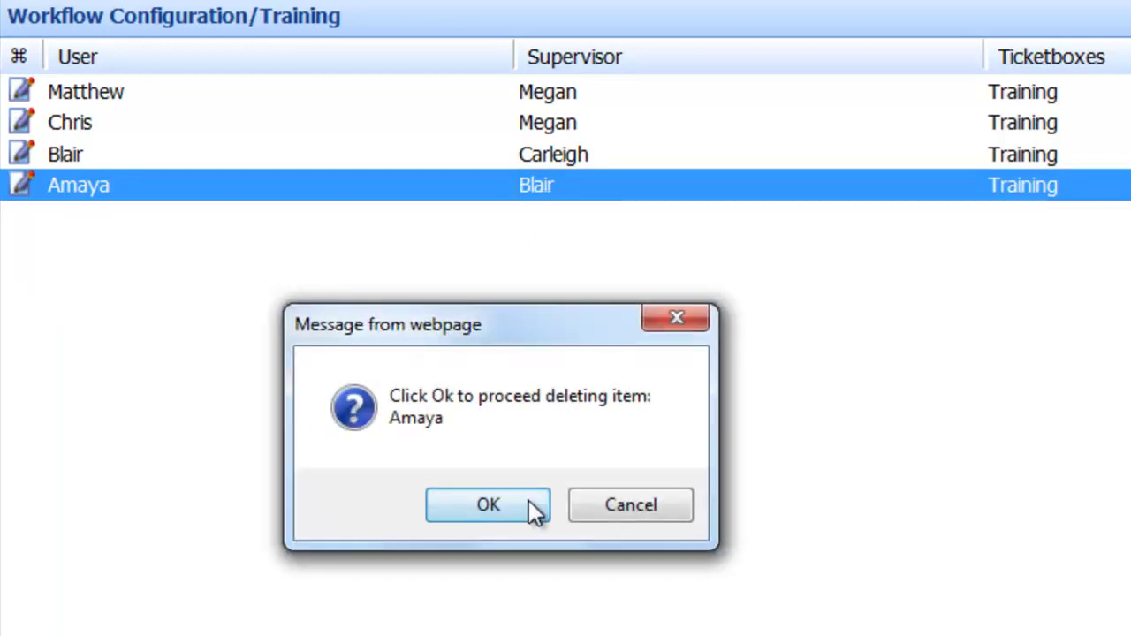
{"action": "left_click", "coordinate": [529, 501]}
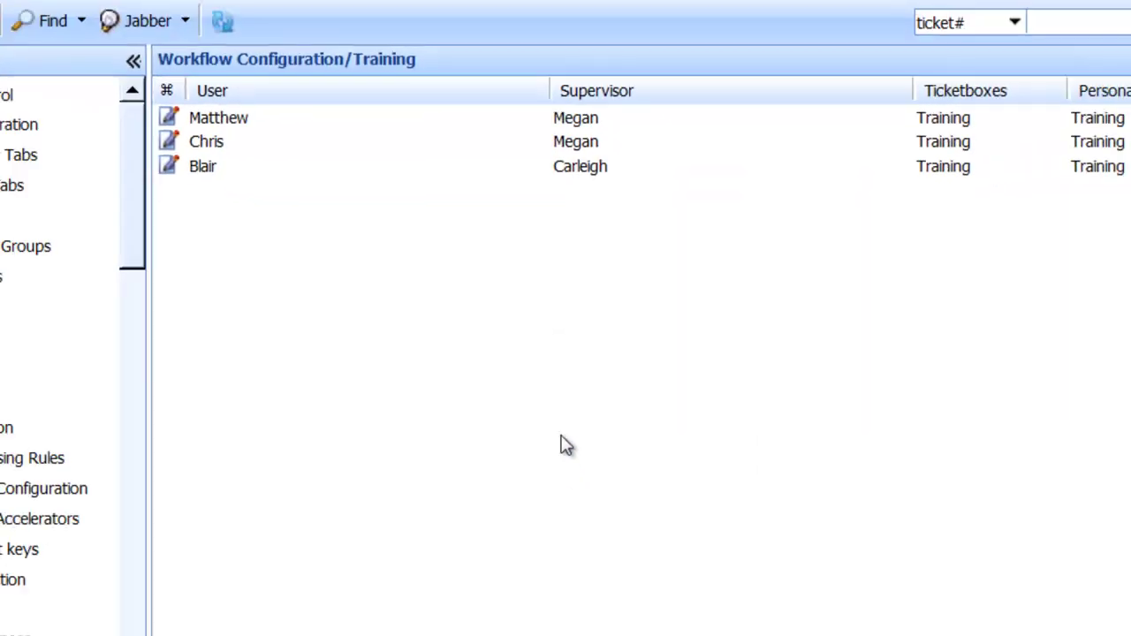